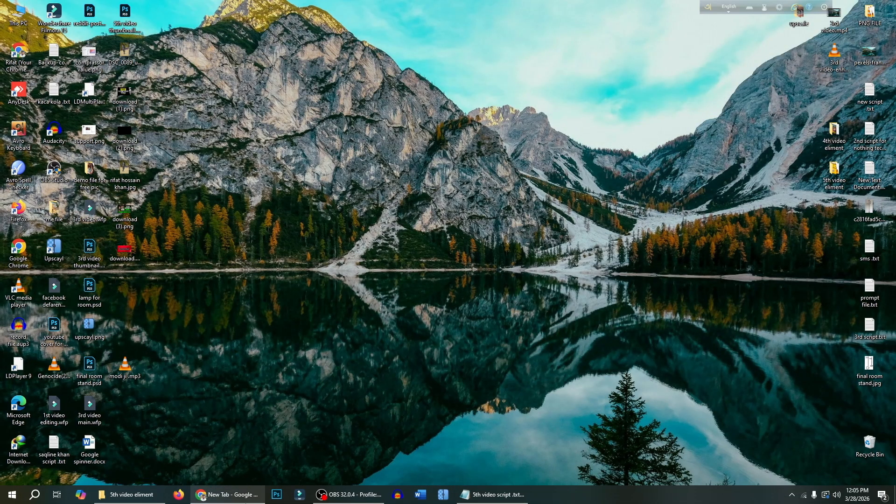
Switch to Chrome, search Google for minimax/audio and open the MiniMax Audio&Music site
left_click(227, 494)
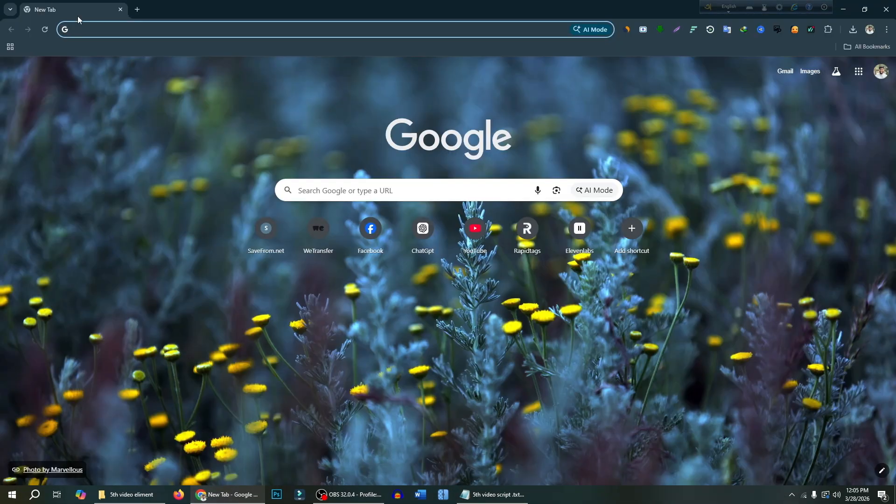
left_click(111, 25)
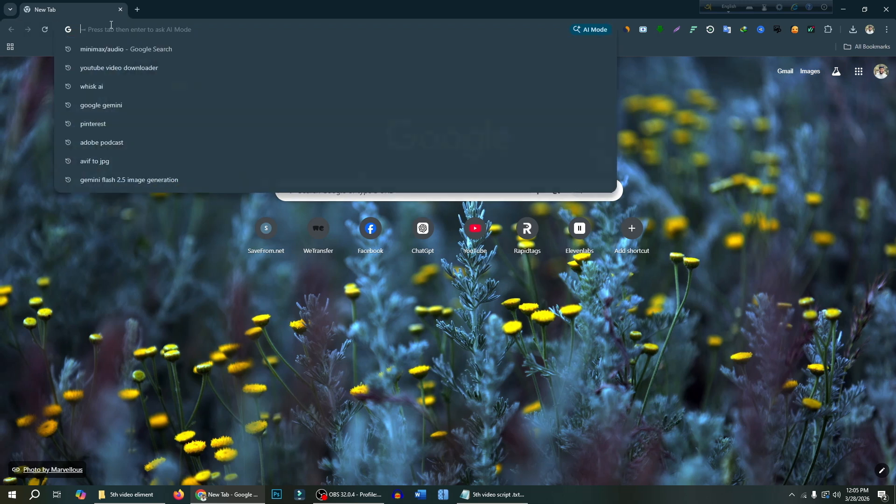
left_click(121, 55)
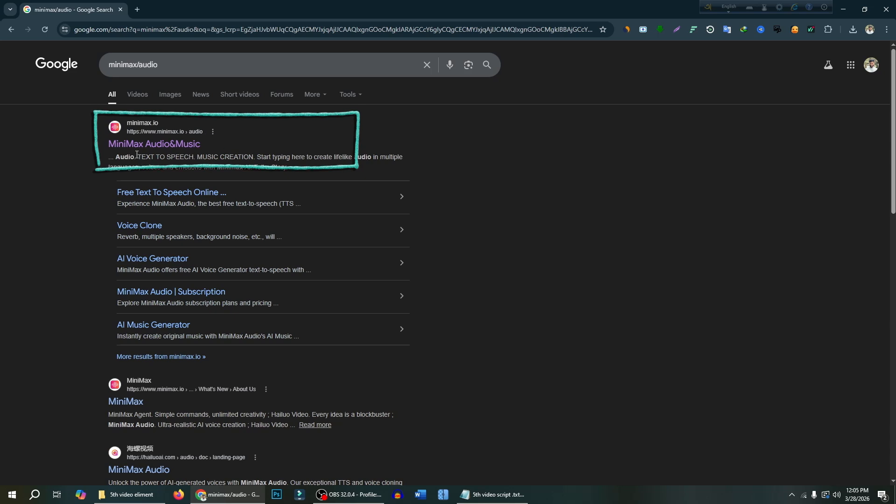
left_click(143, 146)
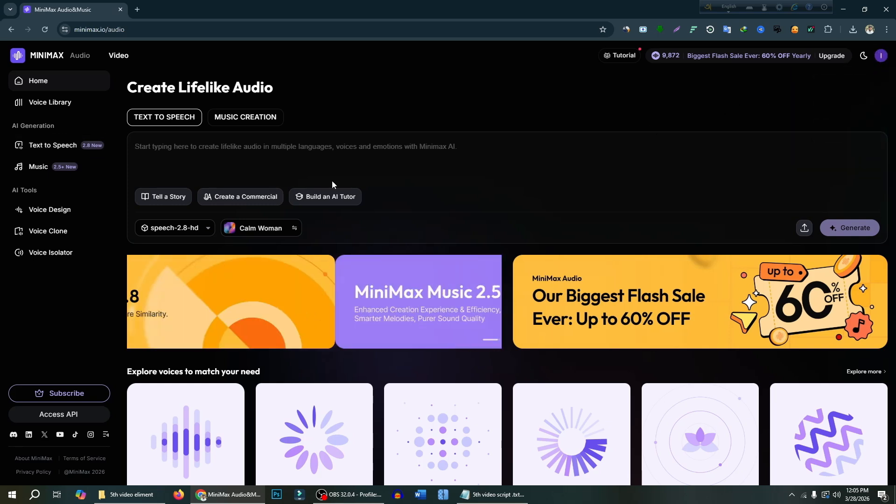
Upload the file modi ji .mp3 from the Desktop as the sample for Voice Clone
left_click(55, 240)
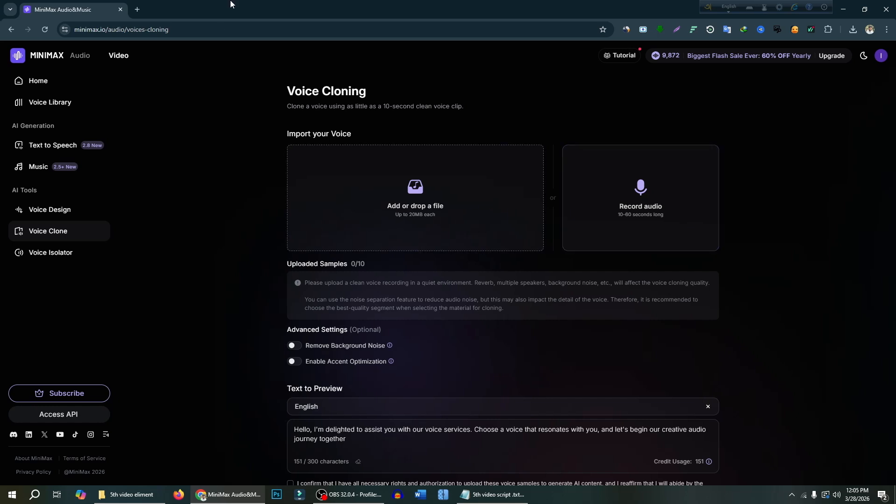
left_click_drag(232, 4, 637, 16)
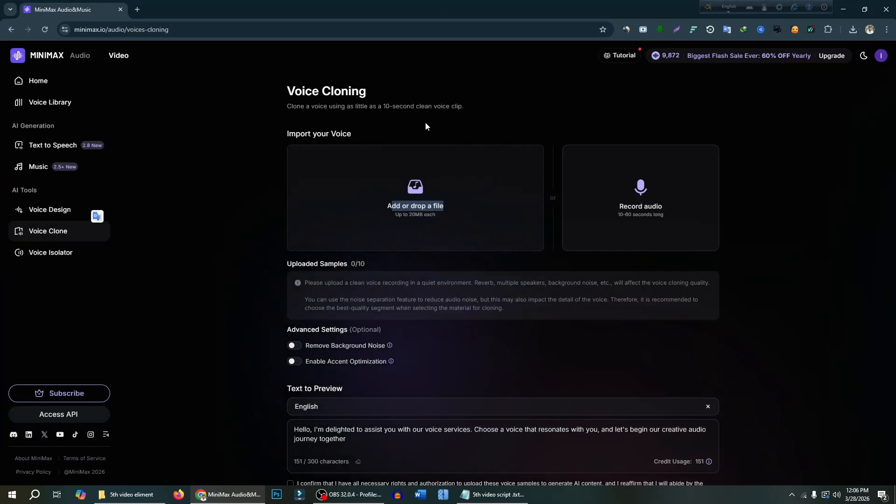
left_click(434, 194)
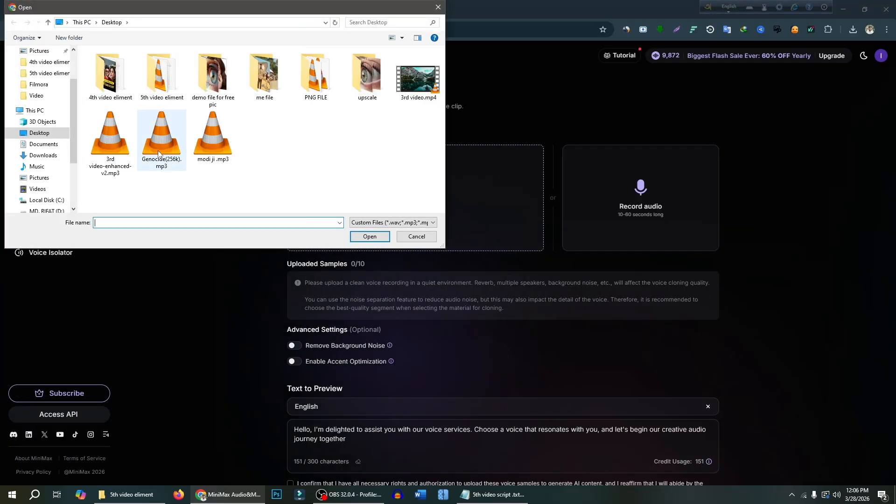
left_click(221, 131)
left_click(357, 235)
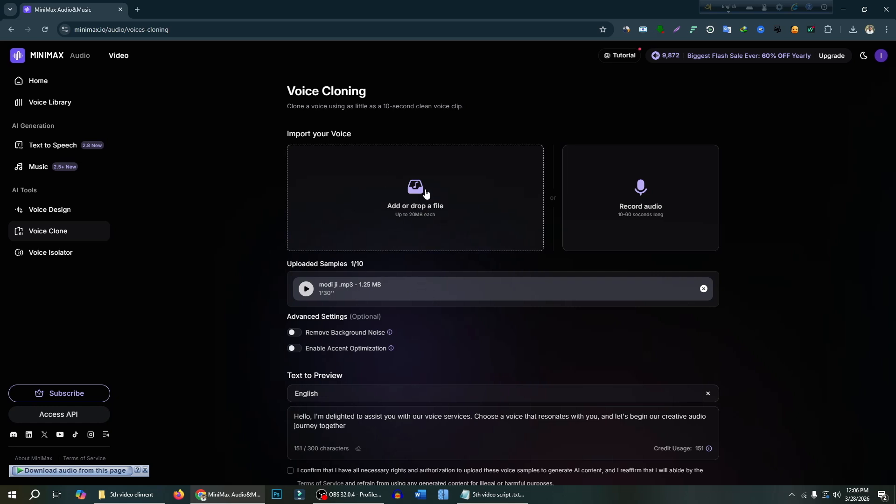
Set the language of the voice clone's preview text to Hindi
scroll(383, 202, "down", 2)
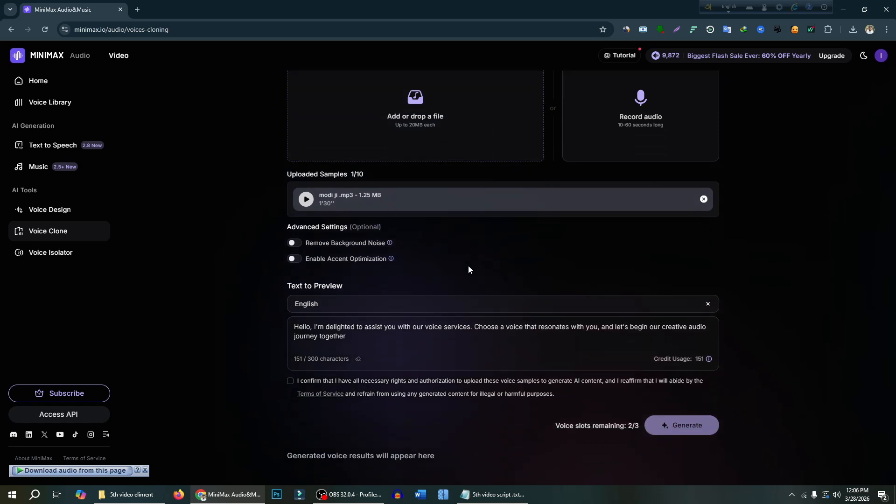
left_click(316, 310)
left_click(335, 310)
scroll(350, 346, "down", 1)
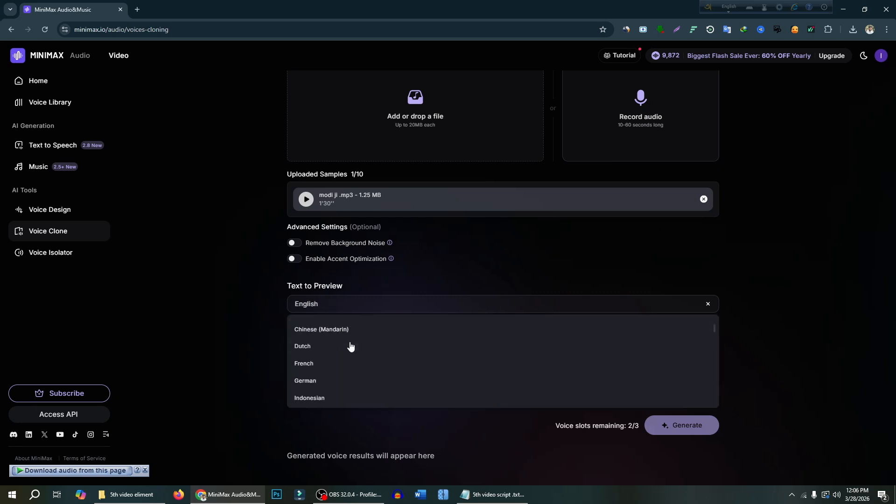
scroll(350, 346, "down", 4)
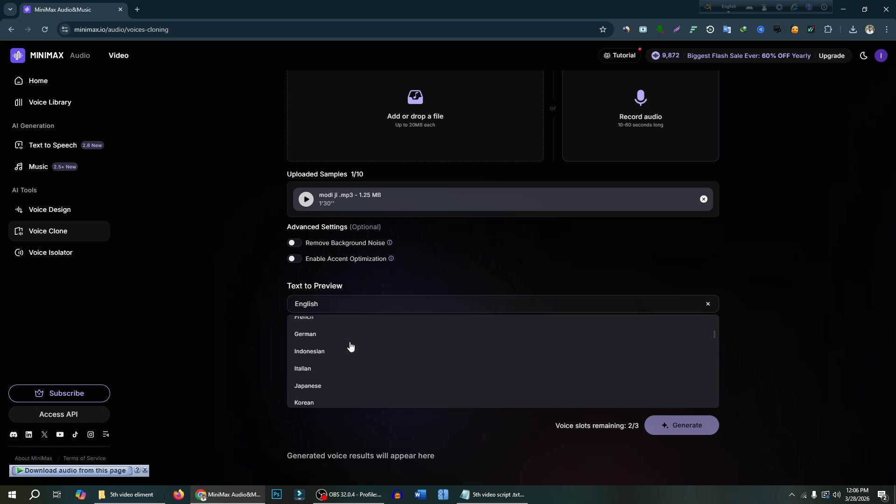
scroll(350, 346, "down", 2)
scroll(351, 346, "down", 1)
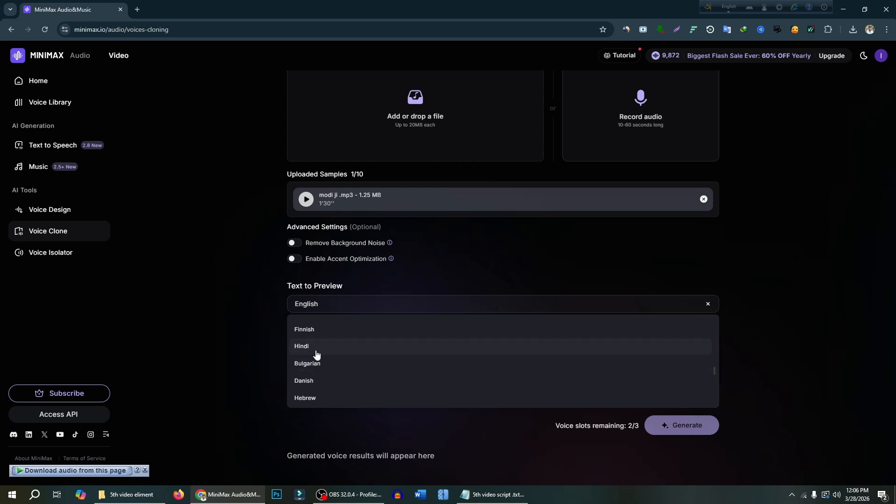
left_click(317, 348)
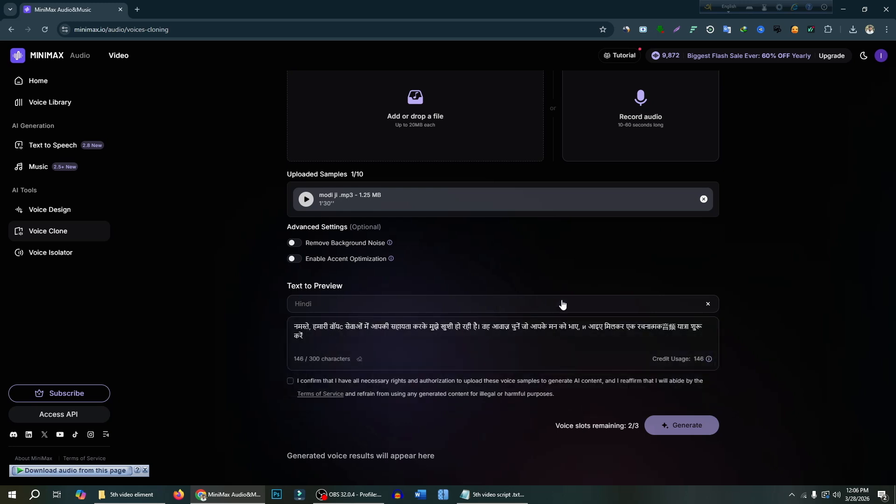
Accept the rights and authorization statement and generate the voice clone preview
left_click(290, 381)
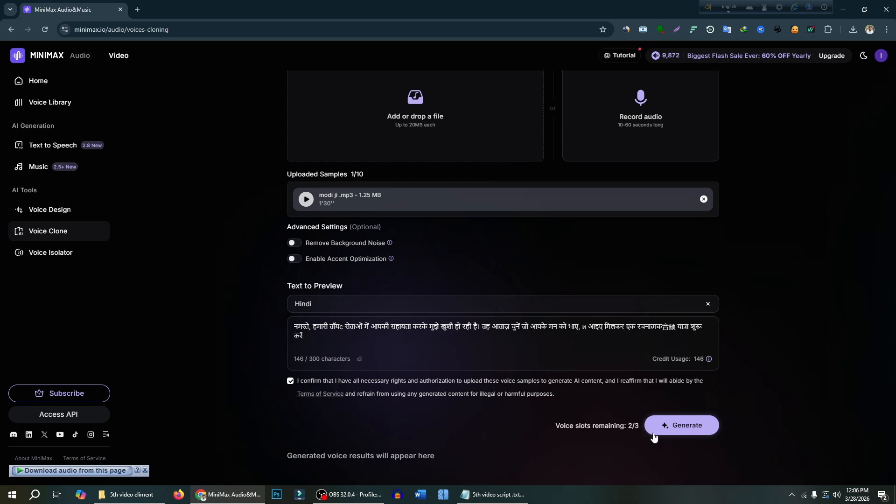
left_click(683, 425)
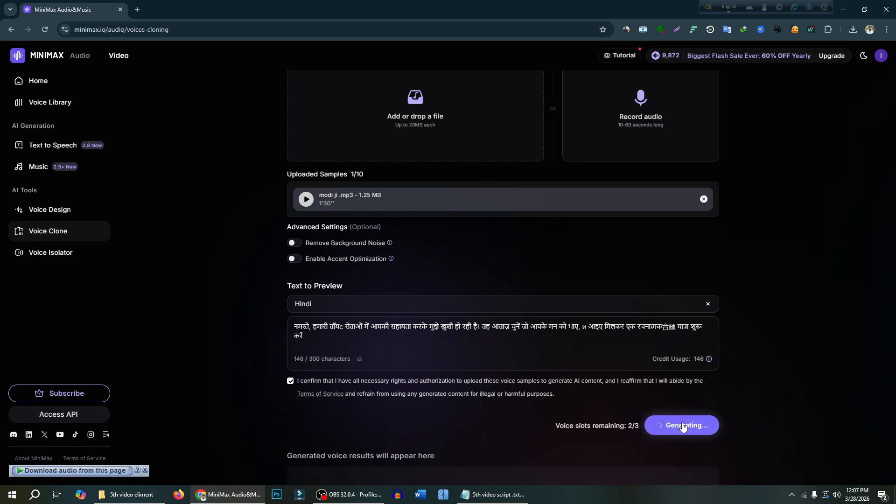
scroll(683, 426, "down", 1)
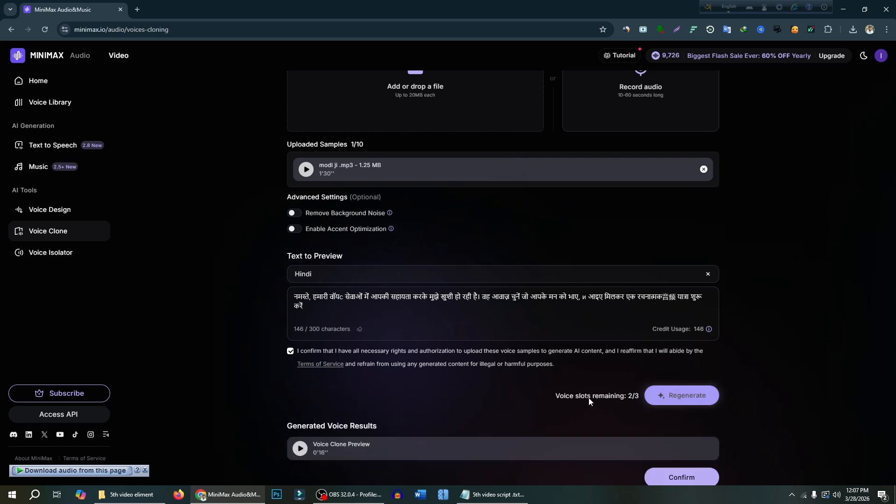
scroll(583, 355, "down", 1)
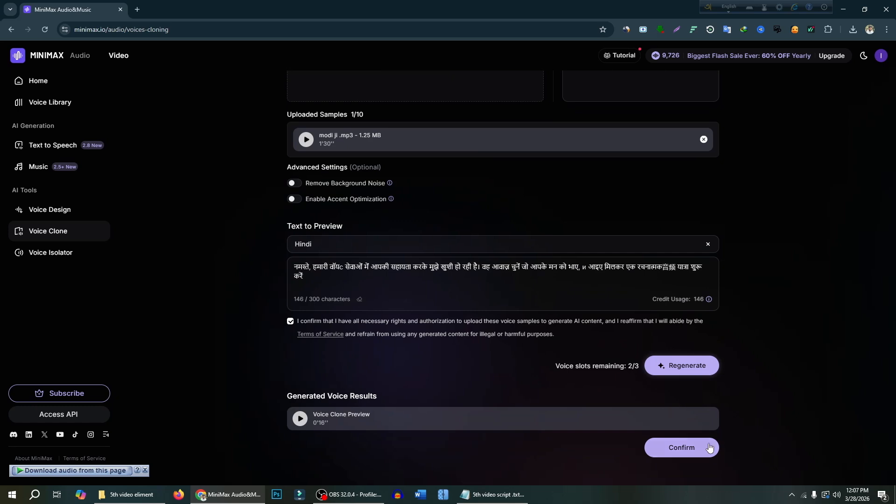
Confirm the generated voice and save it under the name "modi ji voice" with the Hindi label
left_click(691, 456)
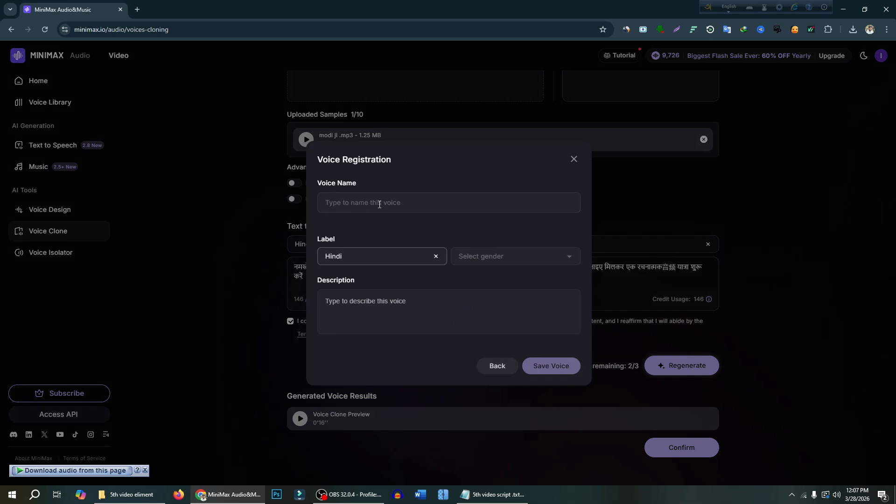
type("modi")
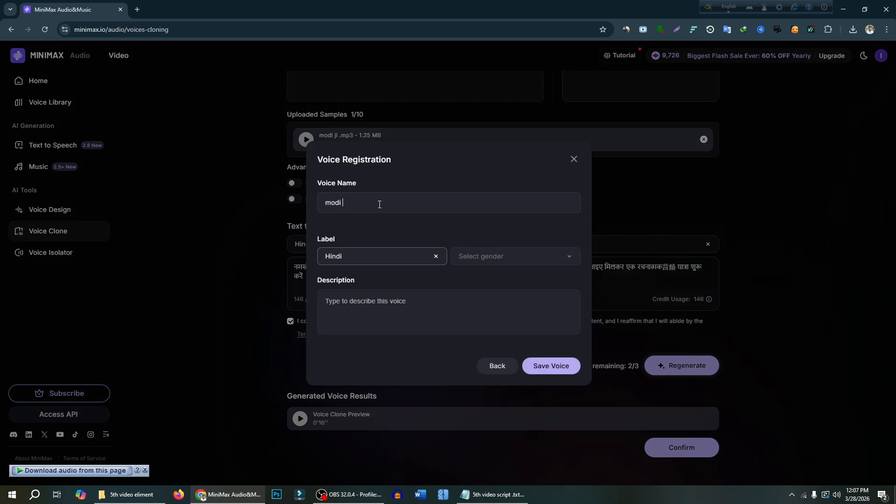
type(" ji voice")
left_click(380, 262)
left_click(390, 258)
left_click(382, 259)
left_click(381, 259)
left_click(551, 373)
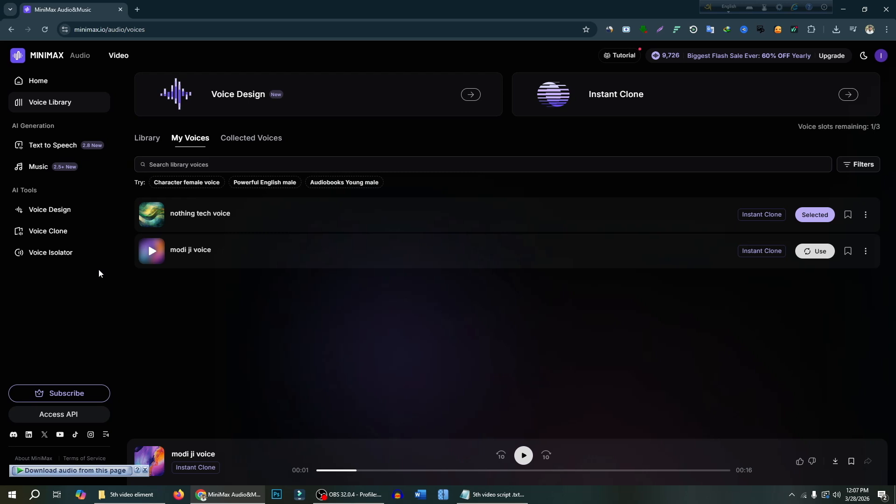
Open Text to Speech and choose "modi ji voice" from the personal voices as the speaking voice
left_click(30, 148)
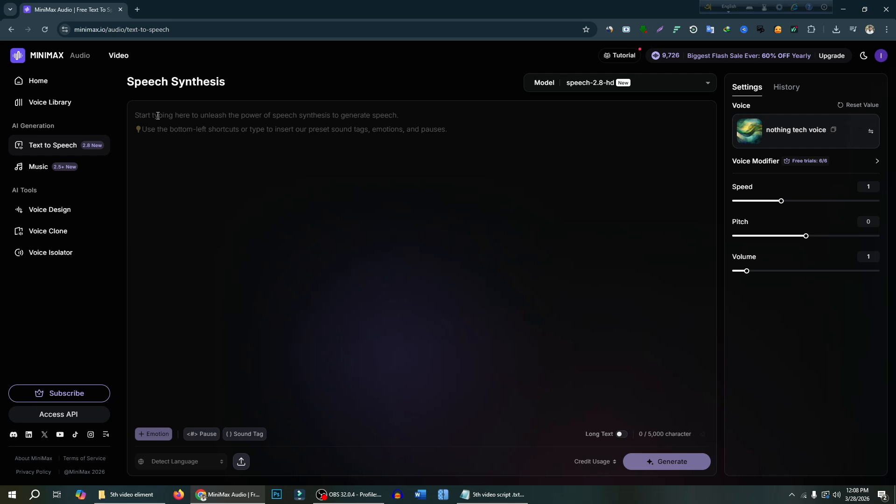
left_click(818, 140)
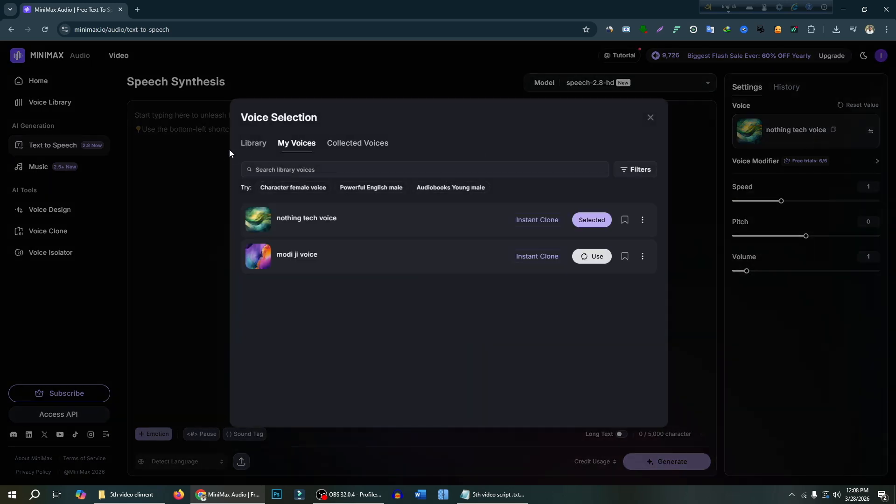
left_click(253, 143)
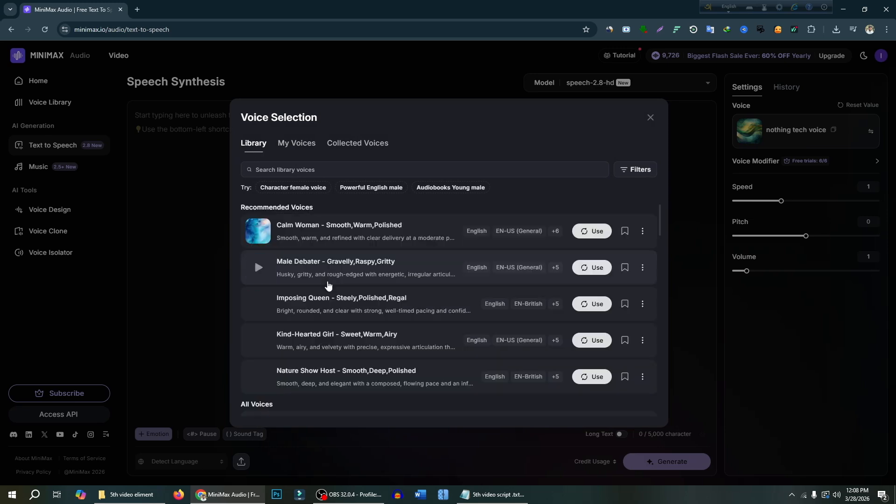
left_click(301, 146)
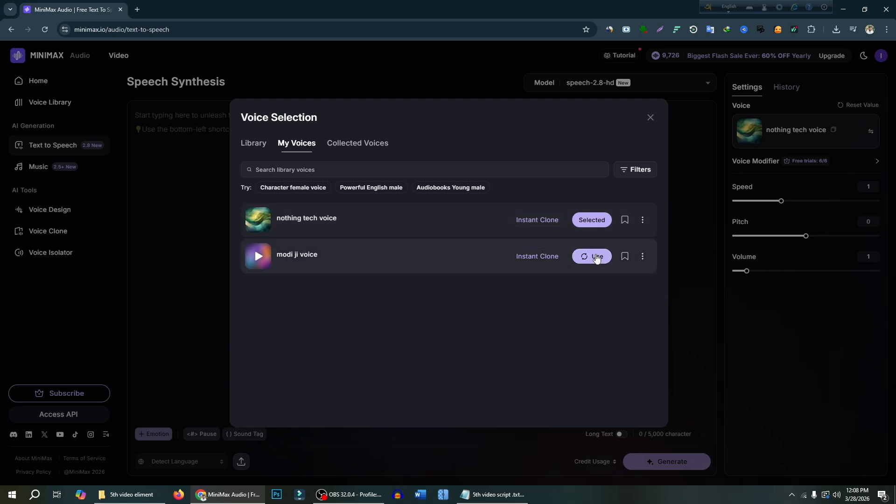
left_click(596, 258)
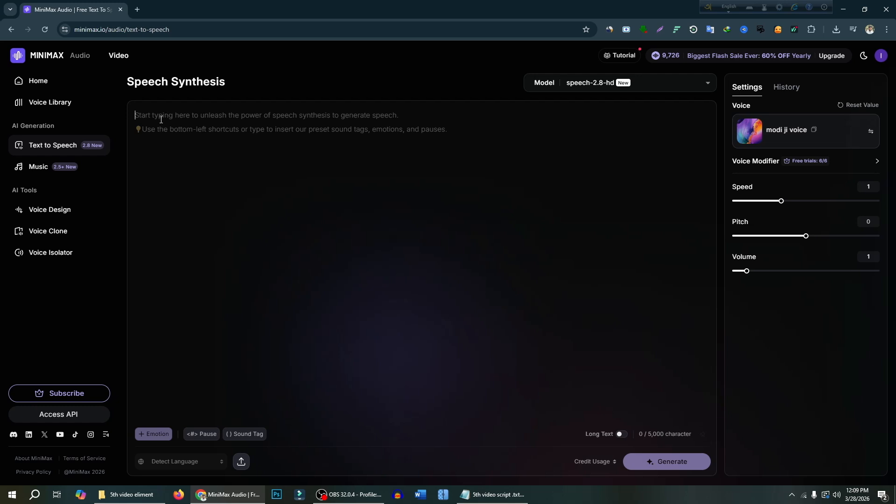
Enter the Hindi script beginning "आस्सलामु अलैकुम सभी को," that says the voice is AI-generated, and generate the speech
type("आस्सलामु अलैकुम सभी को,\\nअभी आप जो आवाज़ सुन रहे हैं, वह वास्तव में नरेंद्र मोदी की नहीं है। यह आवाज़ एआई द्वारा जनरेट की गई है।")
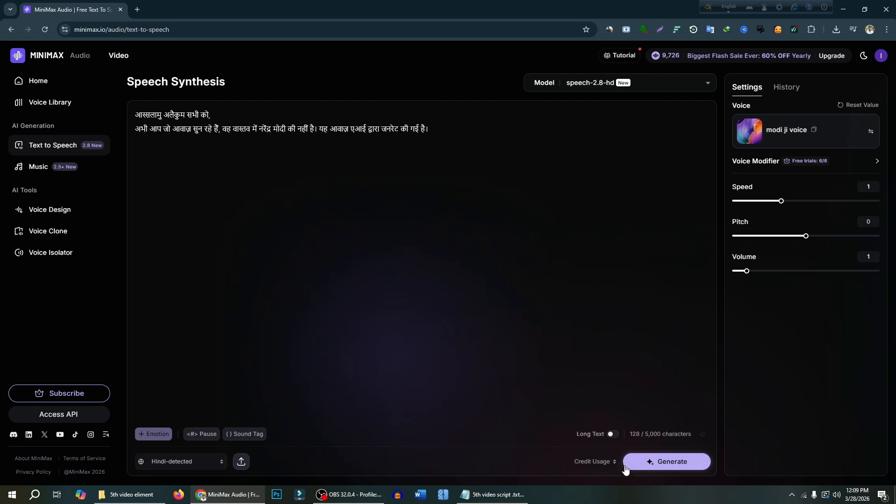
left_click(678, 465)
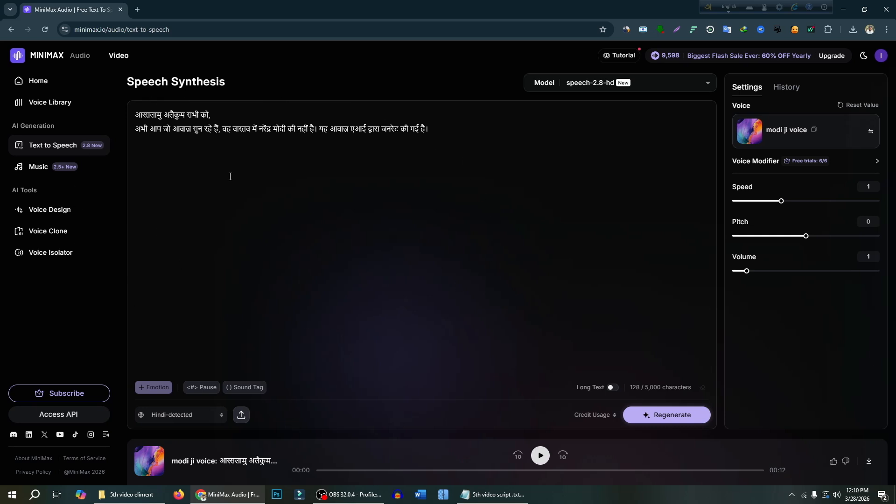
Open the upgrade page and compare the yearly subscription plans from Free to Pro, including their credits and voice slots
left_click(839, 58)
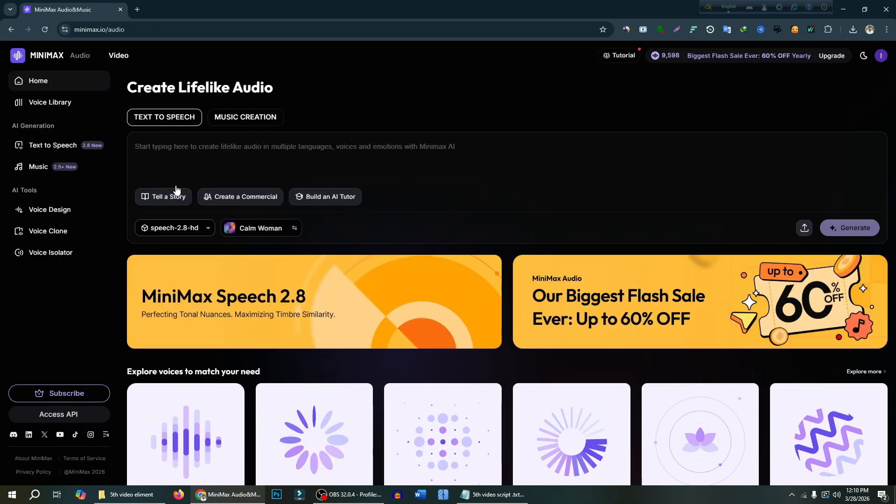
left_click(818, 57)
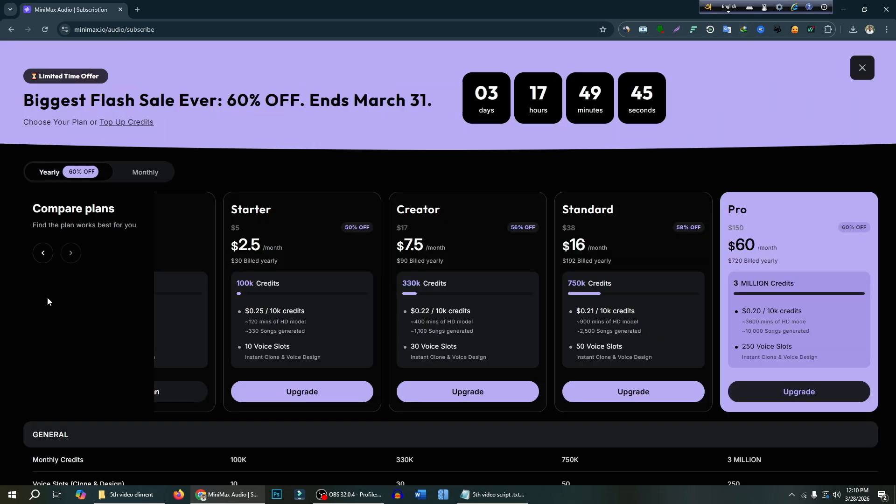
left_click(41, 252)
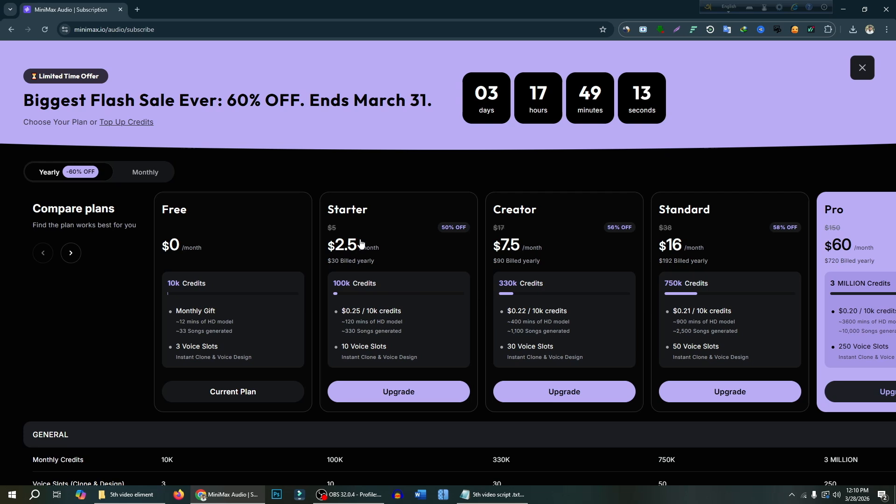
scroll(408, 272, "down", 3)
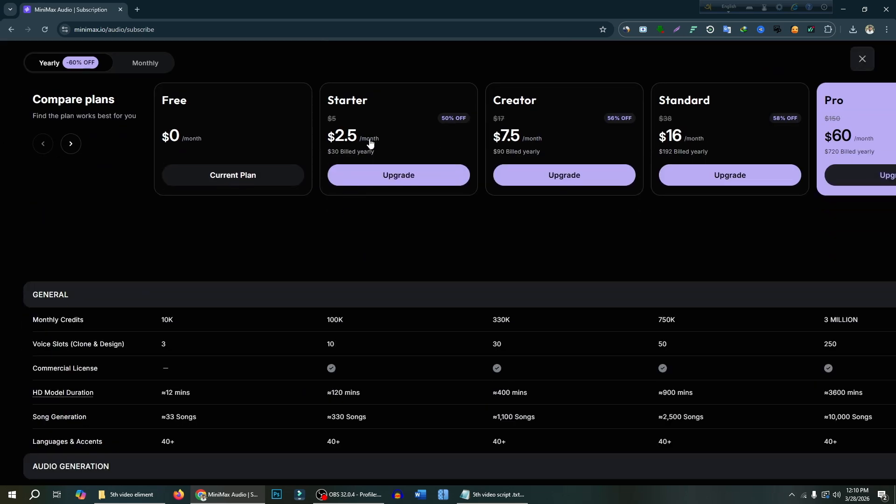
scroll(432, 219, "up", 3)
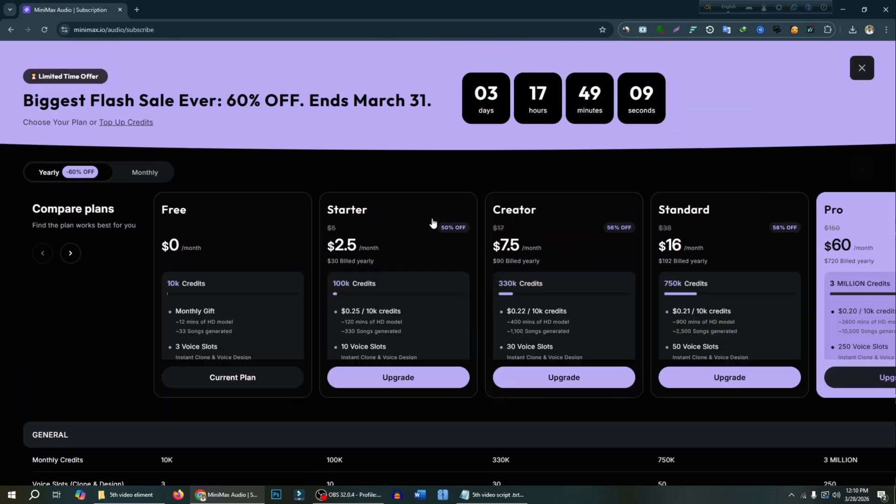